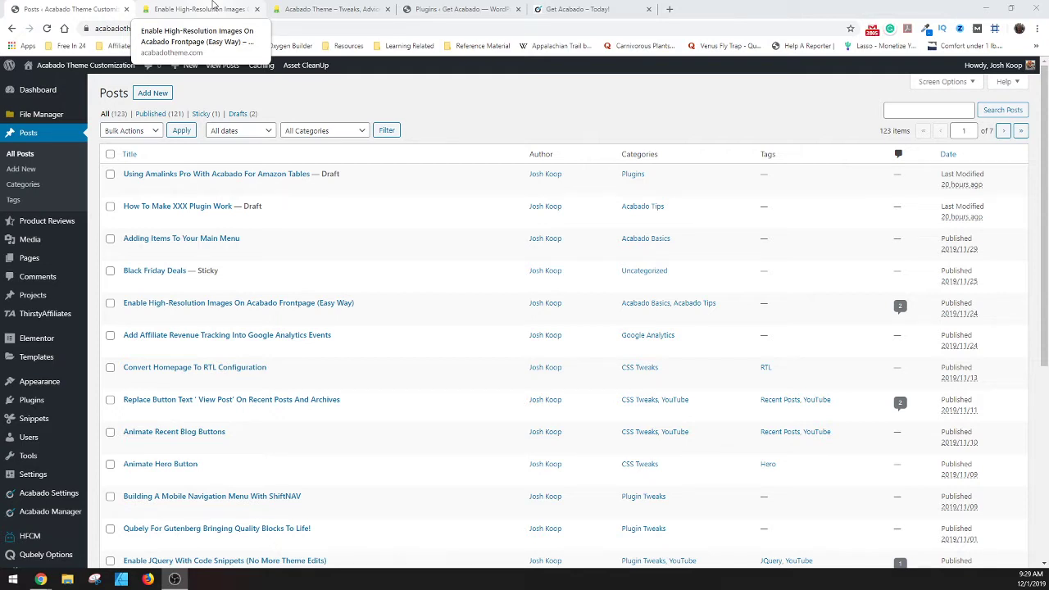
View the introduction of the article about enabling high-resolution images on the Acabado front page
left_click(213, 8)
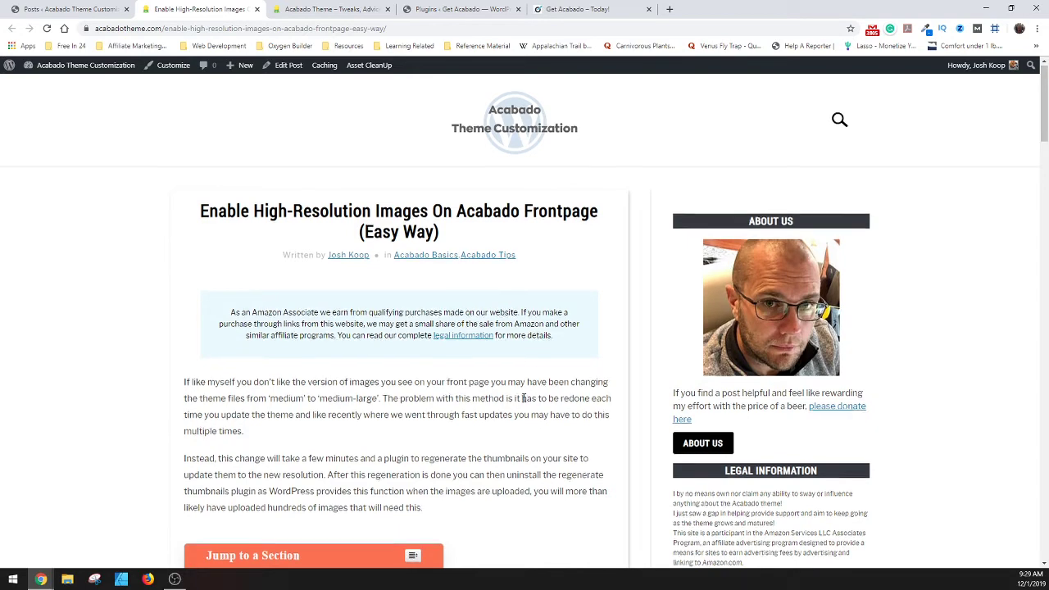
scroll(513, 338, "down", 2)
scroll(513, 339, "up", 2)
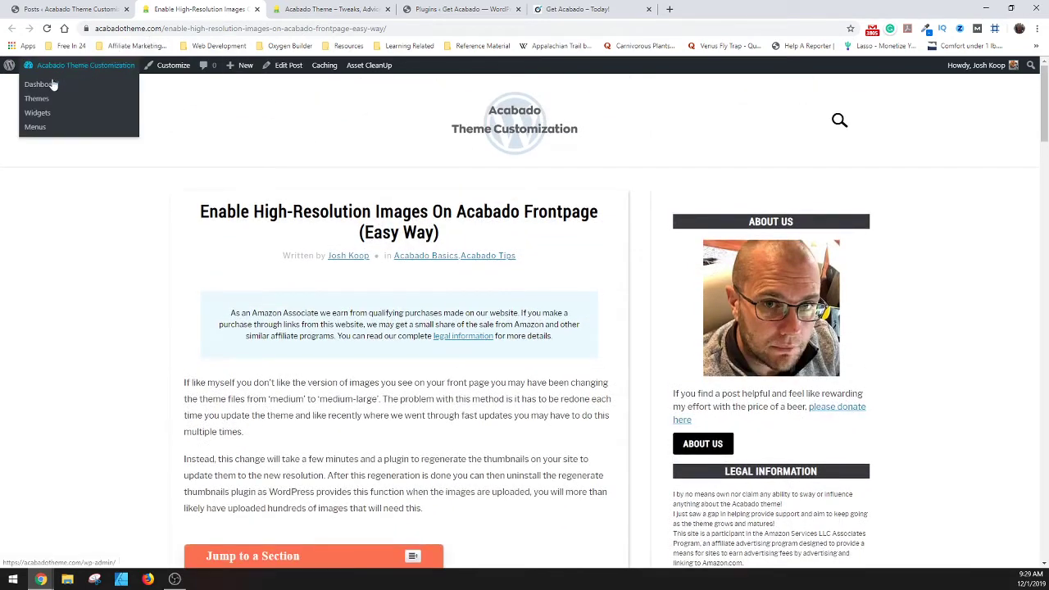
Open the Acabado Theme Customization home page in another tab and examine the Recent Posts thumbnails for image quality
middle_click(512, 145)
left_click(340, 7)
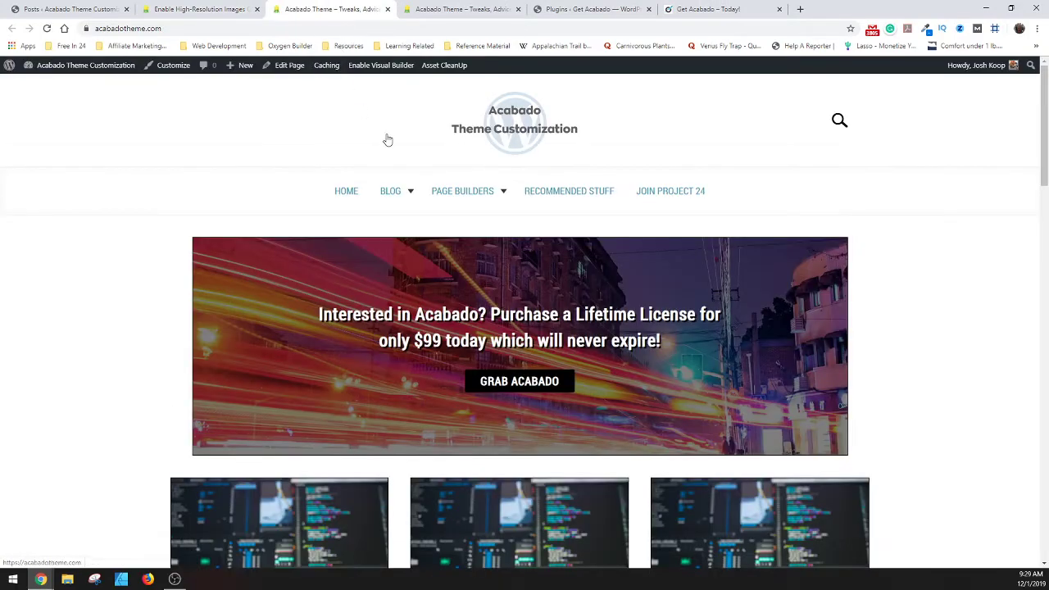
scroll(318, 235, "down", 1)
scroll(318, 235, "down", 8)
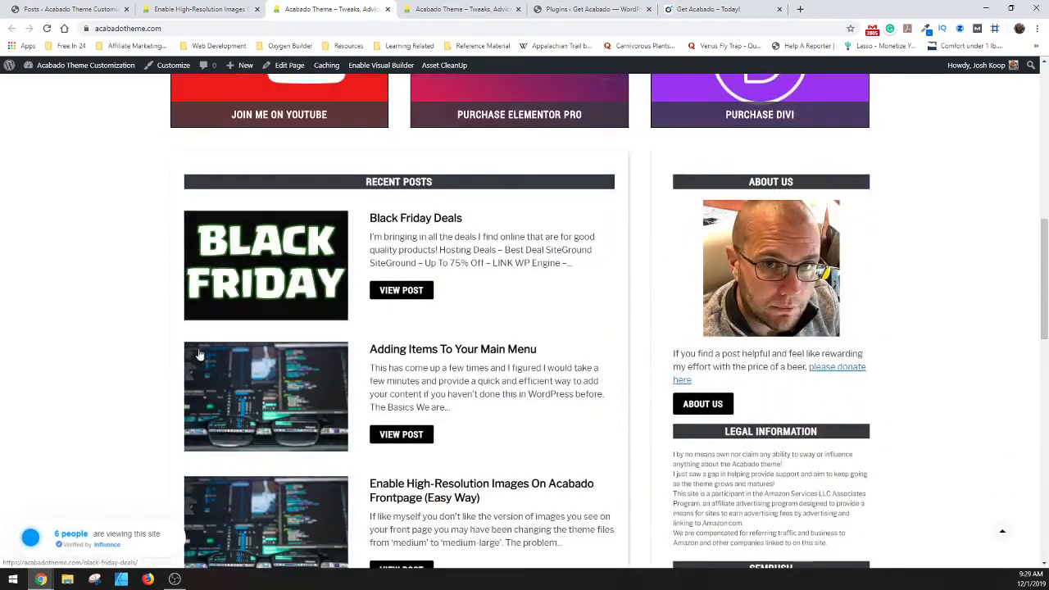
scroll(270, 327, "down", 3)
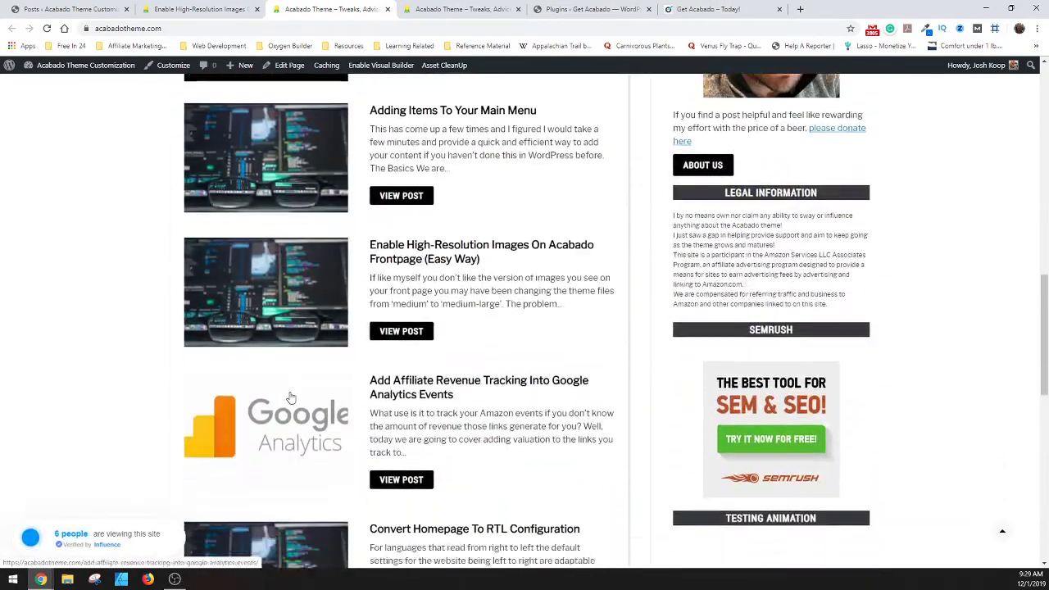
scroll(270, 353, "down", 4)
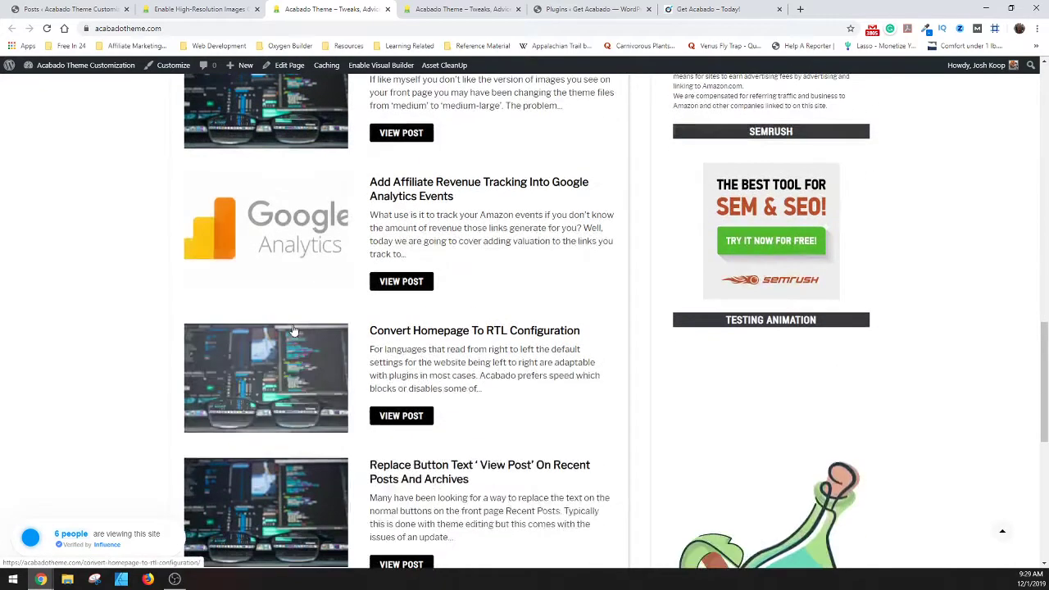
scroll(246, 336, "up", 3)
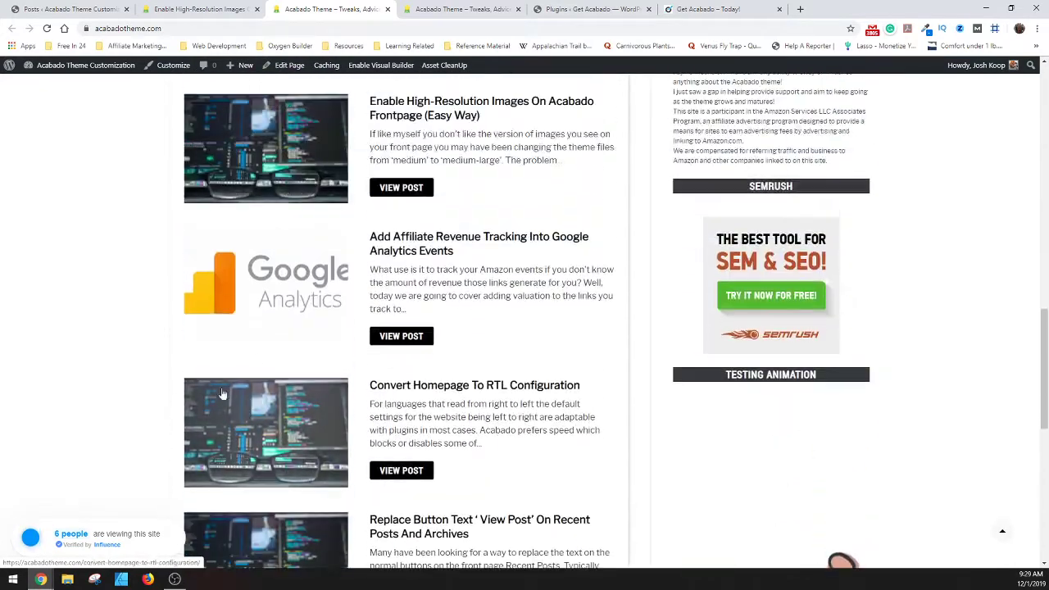
scroll(119, 335, "up", 3)
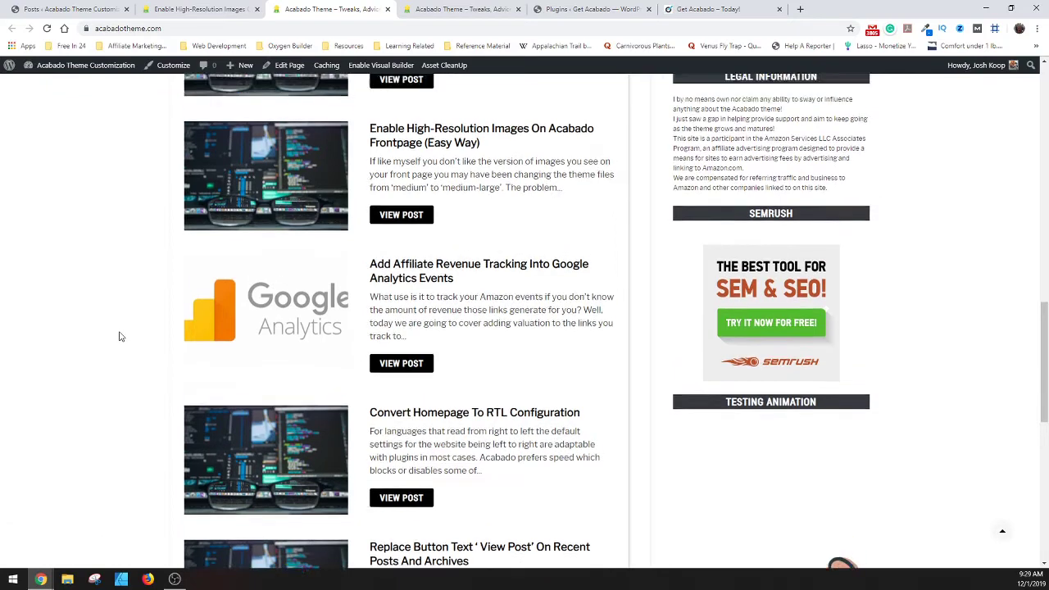
Return to the high-resolution images article, collapse its table of contents and view the before-and-after example
left_click(209, 10)
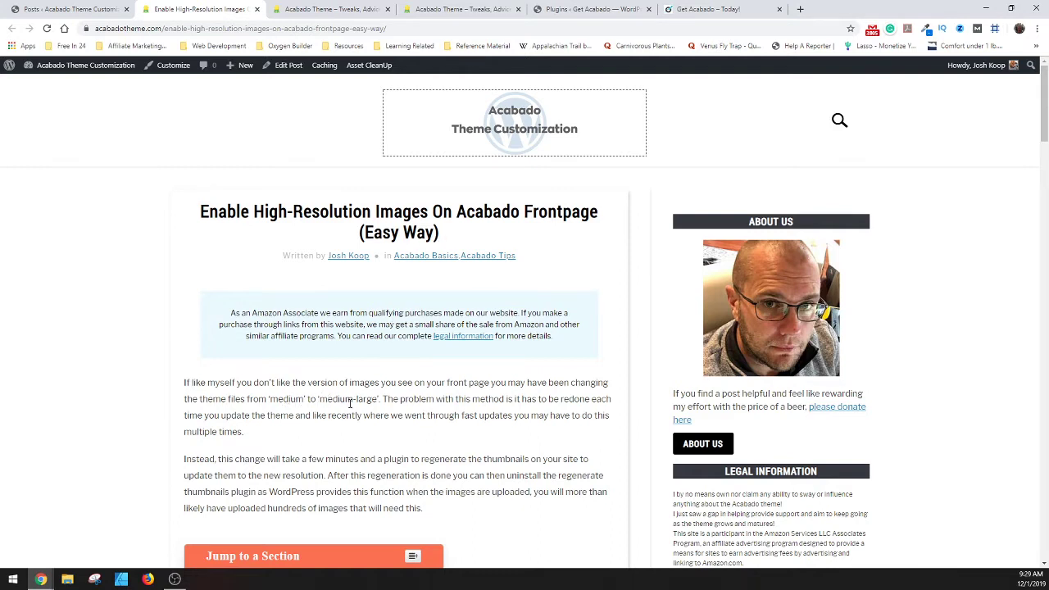
scroll(385, 403, "down", 1)
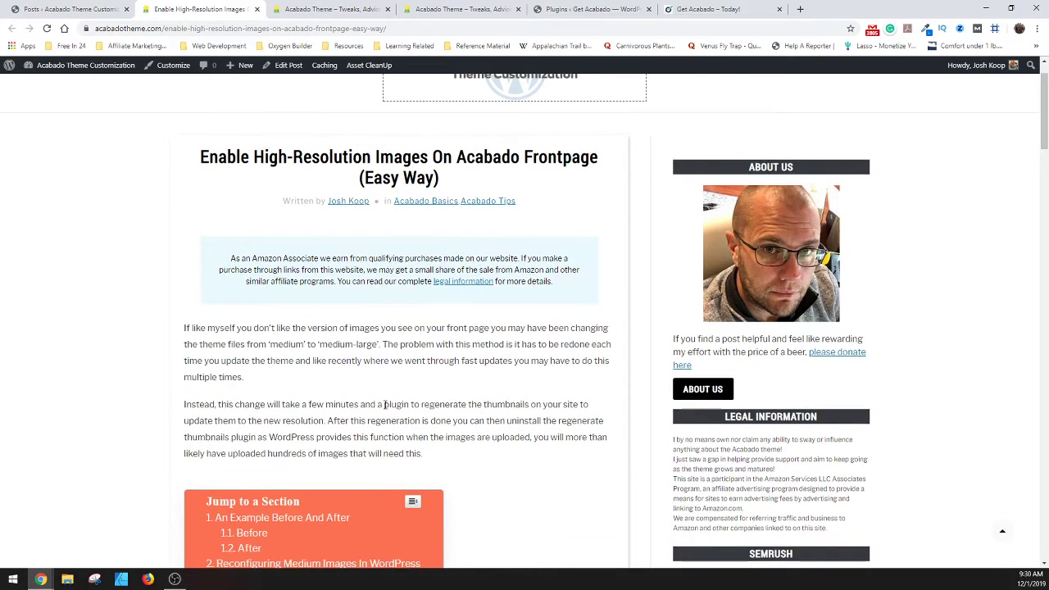
left_click(414, 504)
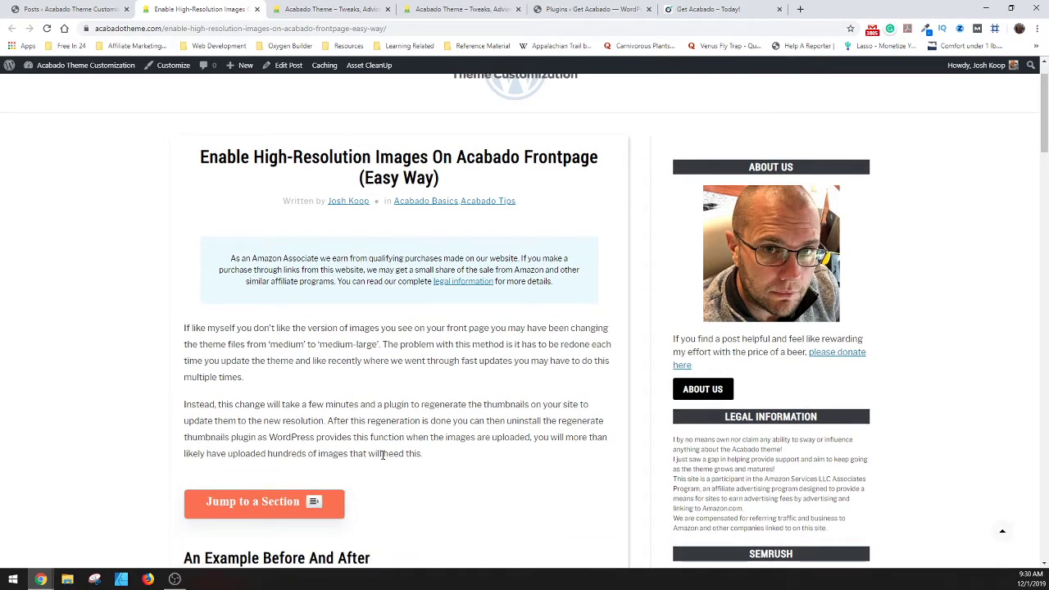
scroll(403, 431, "down", 4)
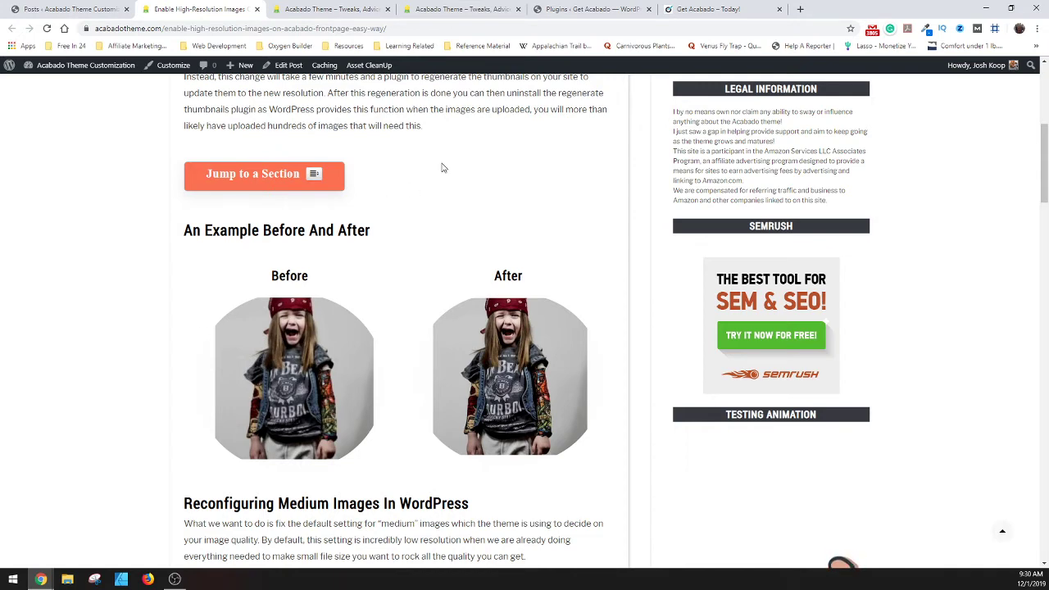
Check the post images on the Get Acabado site and read the article's instructions for modifying the medium image resolution
left_click(685, 9)
scroll(737, 287, "down", 2)
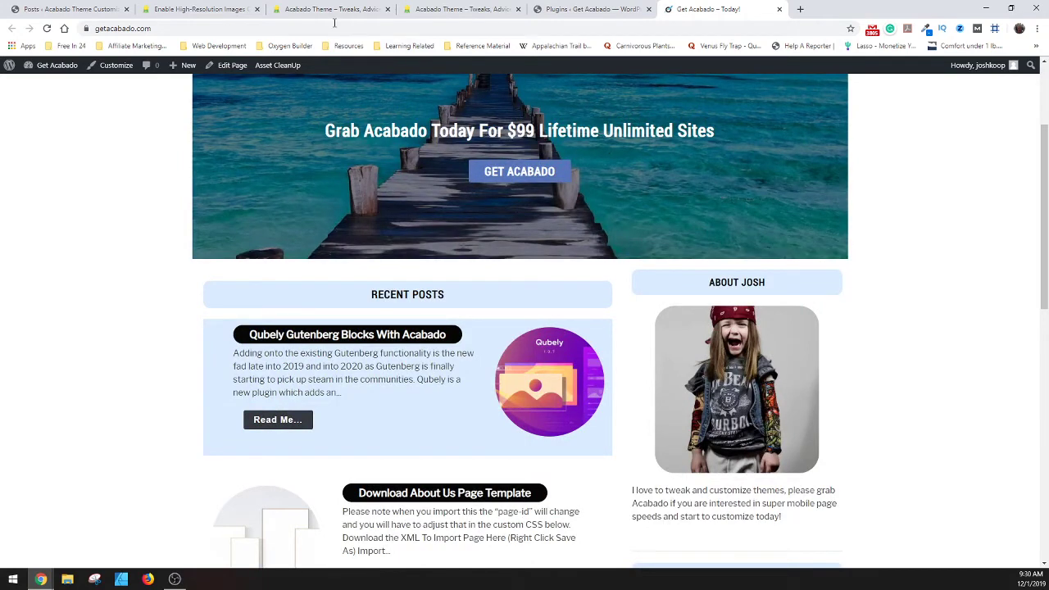
left_click(220, 9)
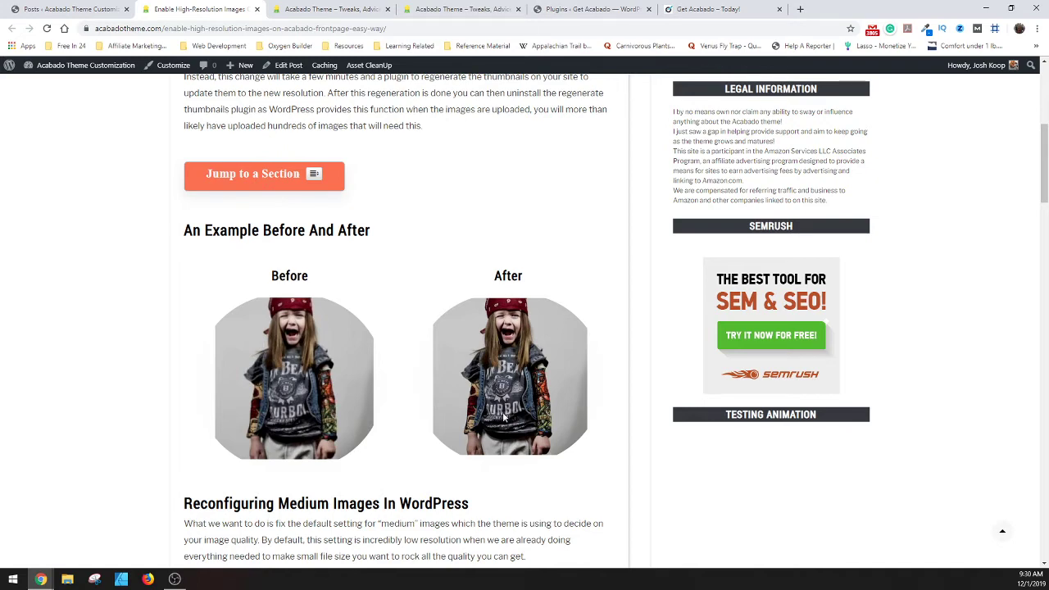
scroll(471, 397, "down", 1)
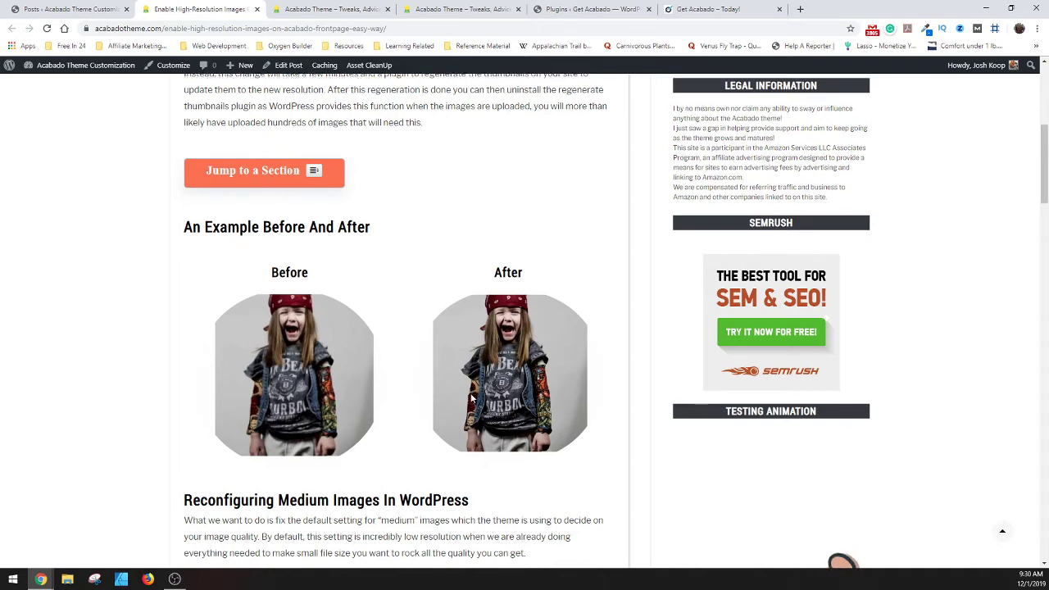
scroll(472, 398, "down", 2)
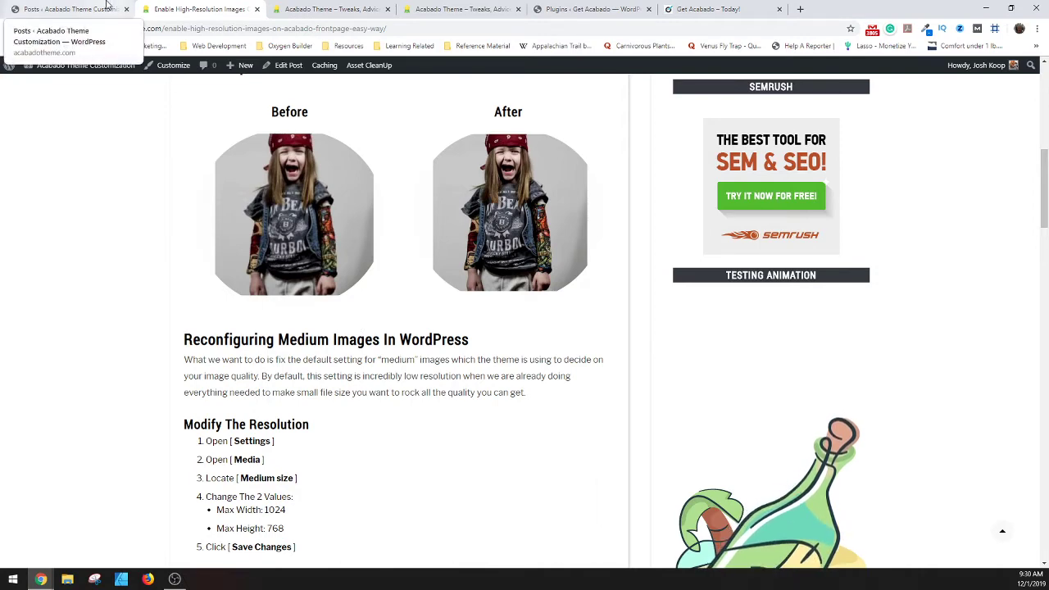
Open the site's Media settings and save them with a medium size of 1024 max width and 768 max height
left_click(107, 6)
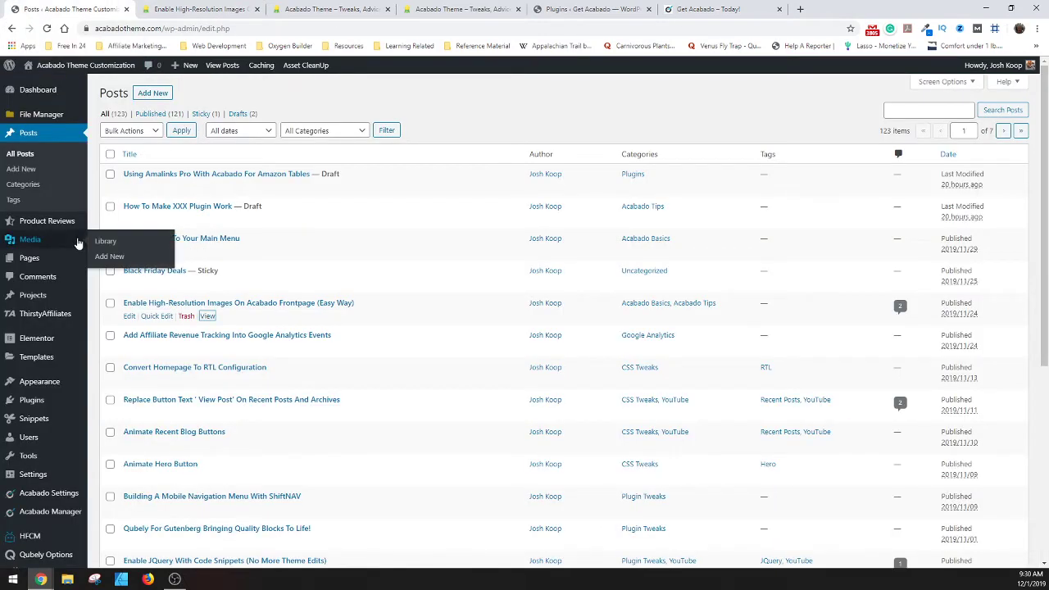
mouse_move(59, 361)
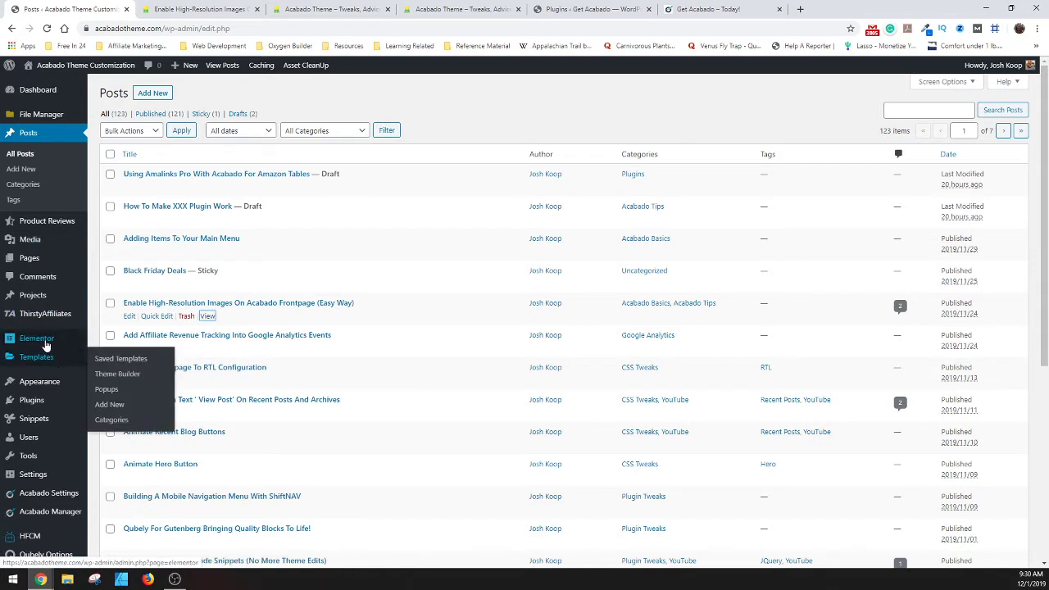
mouse_move(41, 475)
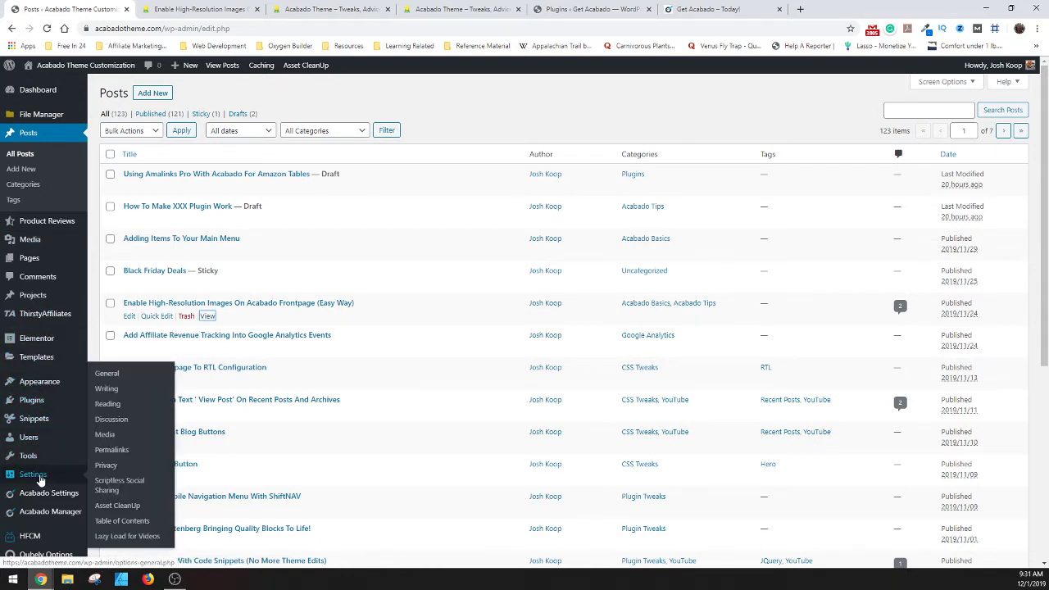
left_click(116, 438)
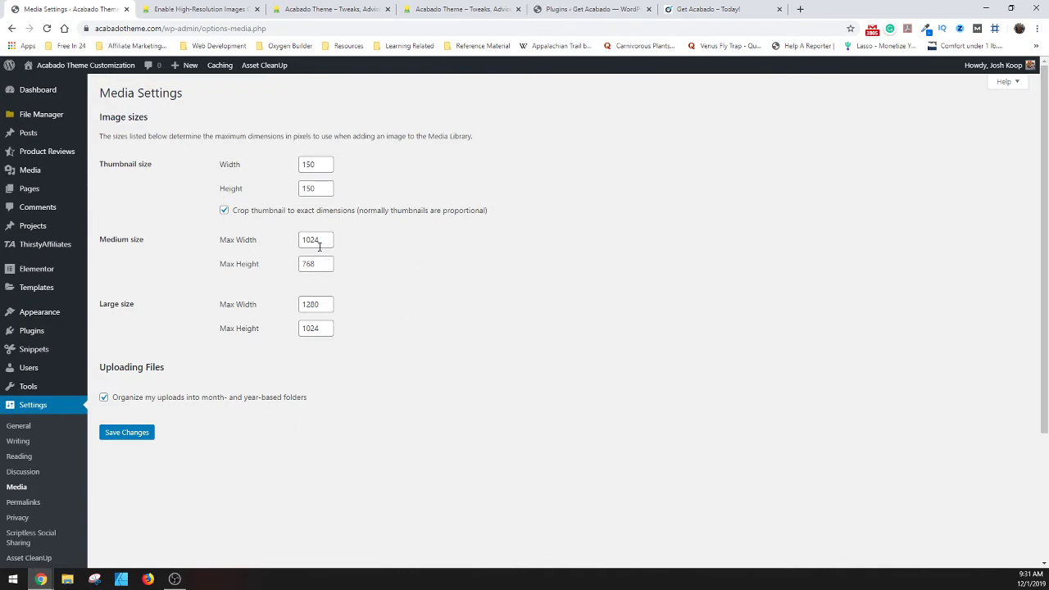
left_click(145, 433)
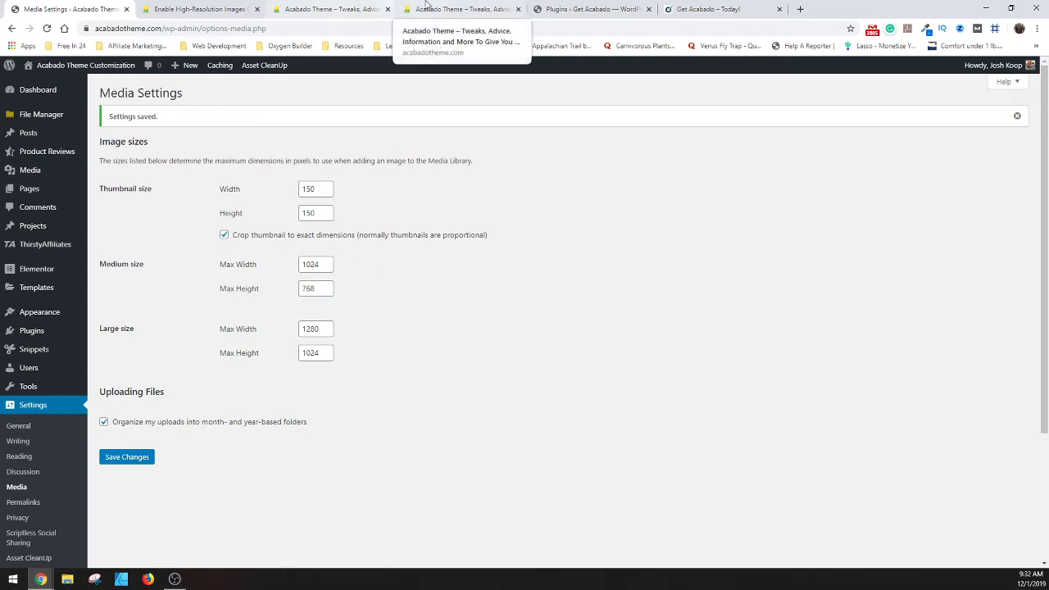
Check the Recent Posts thumbnails on the home page in the newly opened tab
left_click(459, 9)
scroll(357, 353, "down", 7)
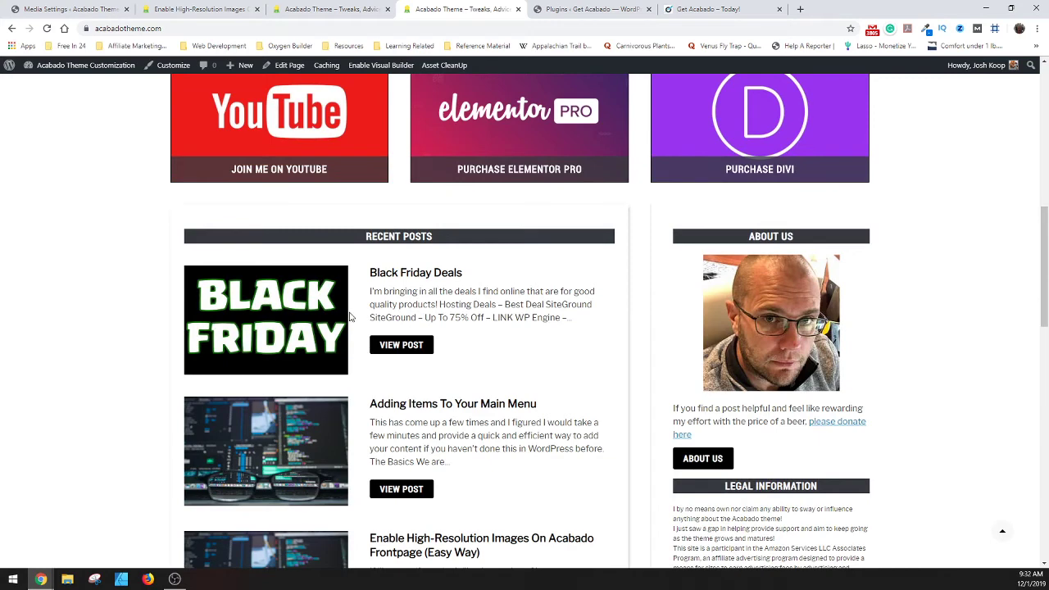
scroll(436, 373, "down", 1)
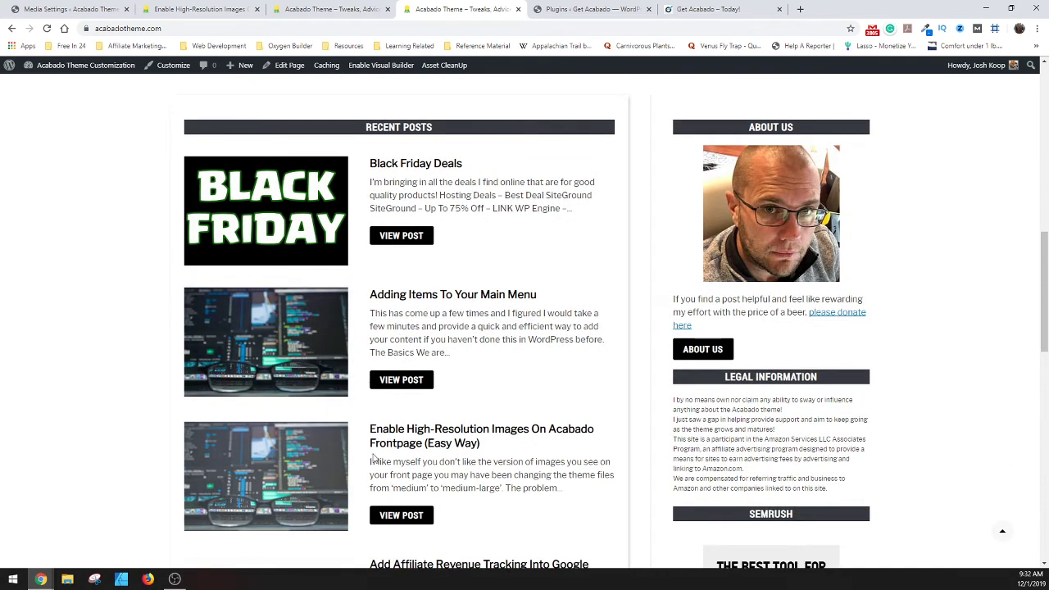
Open the installed plugins list from the site's admin area and update the Microthemer plugin
left_click(205, 7)
left_click(73, 9)
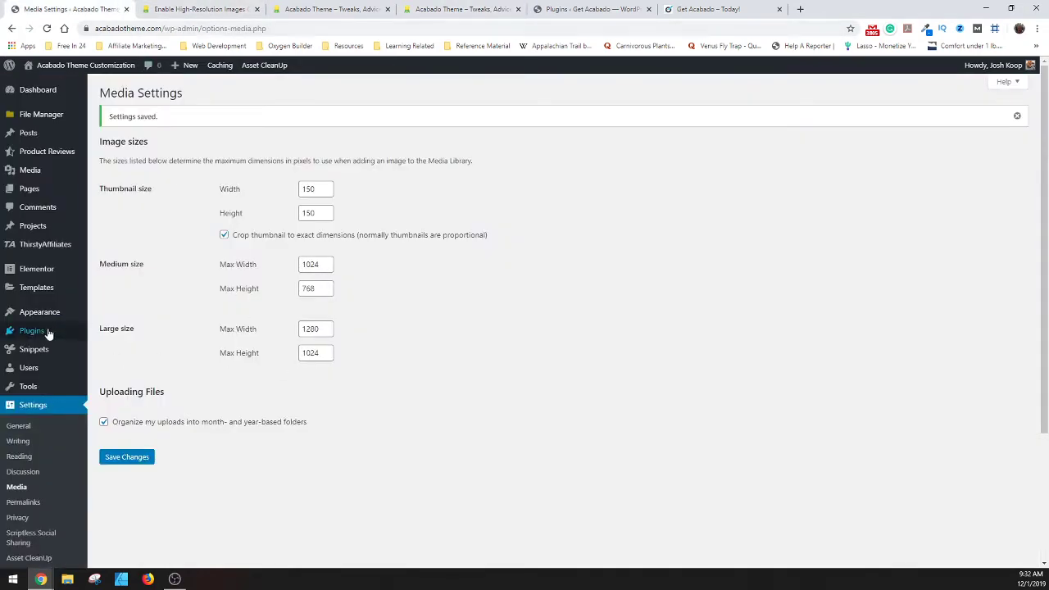
mouse_move(47, 332)
left_click(125, 336)
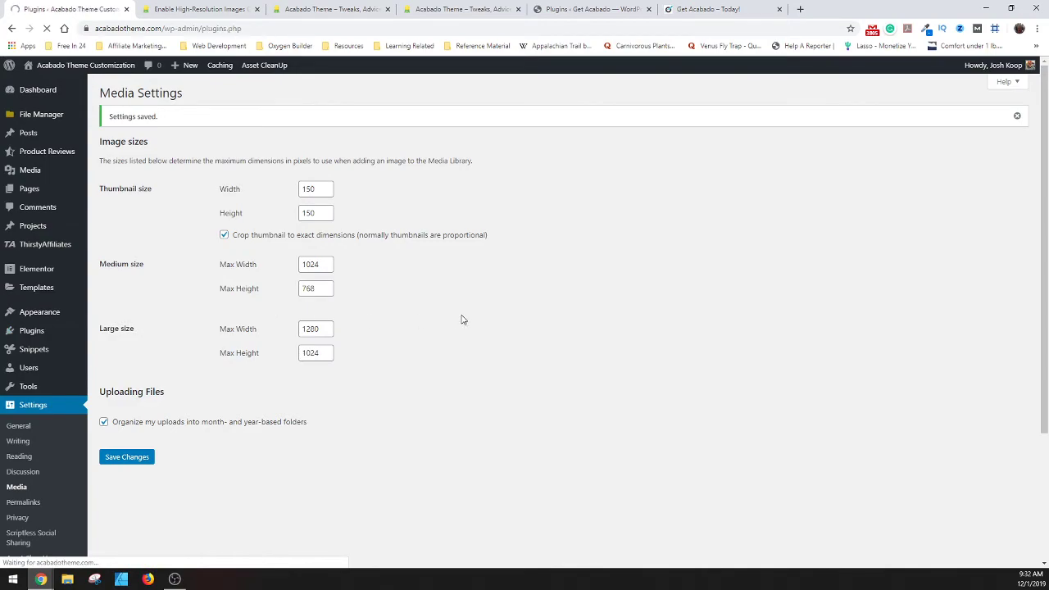
scroll(281, 327, "down", 3)
scroll(281, 327, "down", 4)
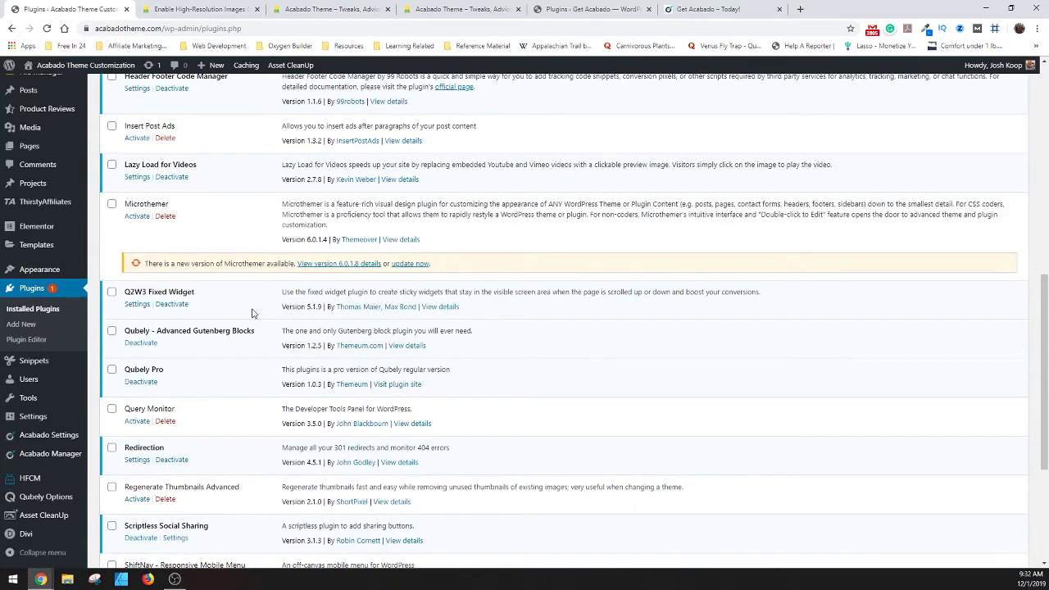
left_click(410, 263)
Review the details of the Regenerate Thumbnails Advanced plugin and activate it
scroll(268, 332, "down", 1)
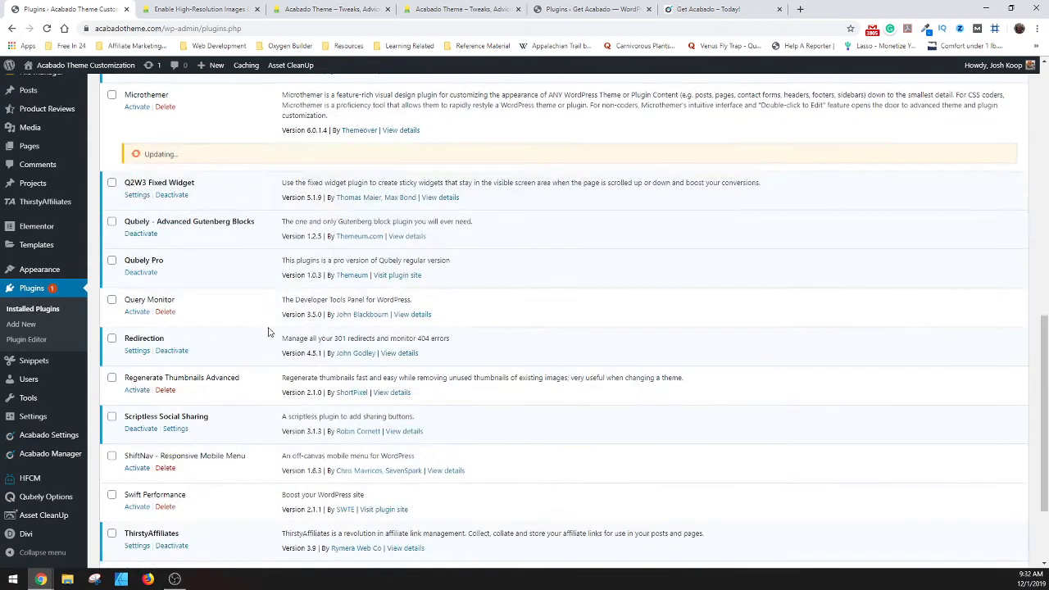
scroll(268, 332, "down", 1)
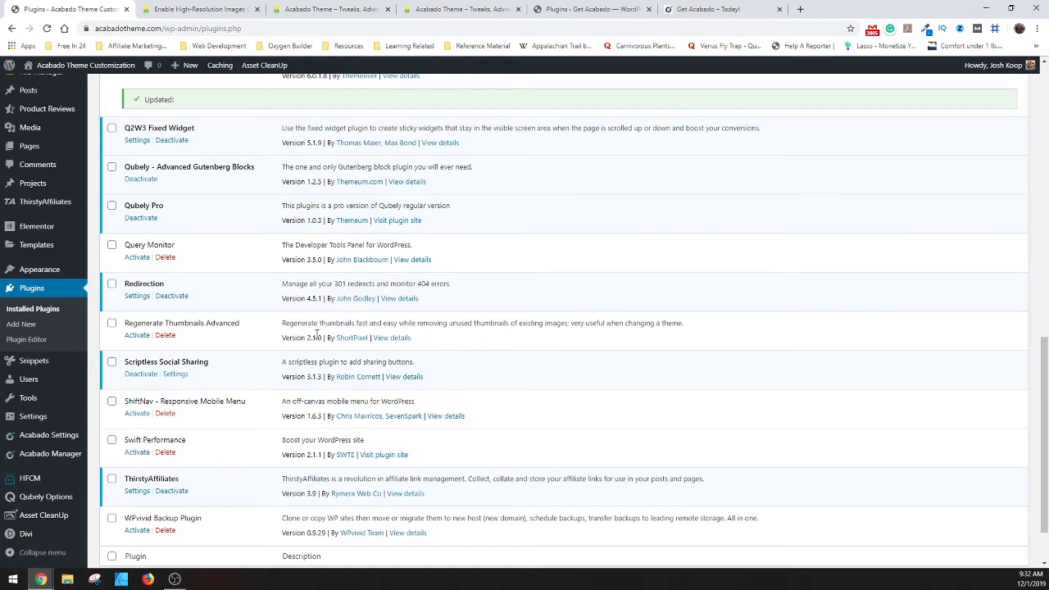
double_click(155, 323)
left_click(394, 339)
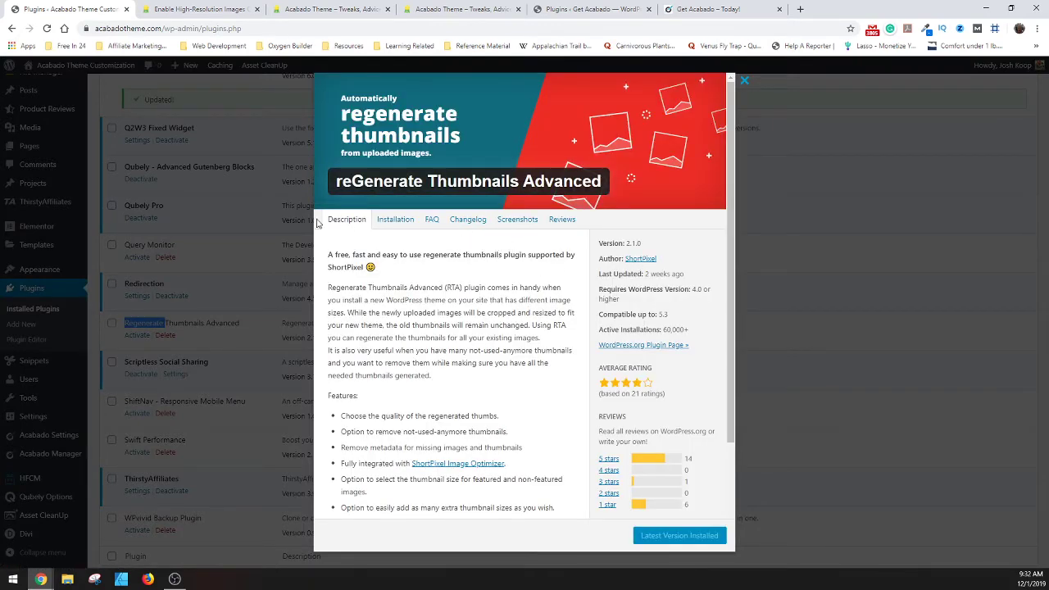
left_click(745, 79)
left_click(137, 336)
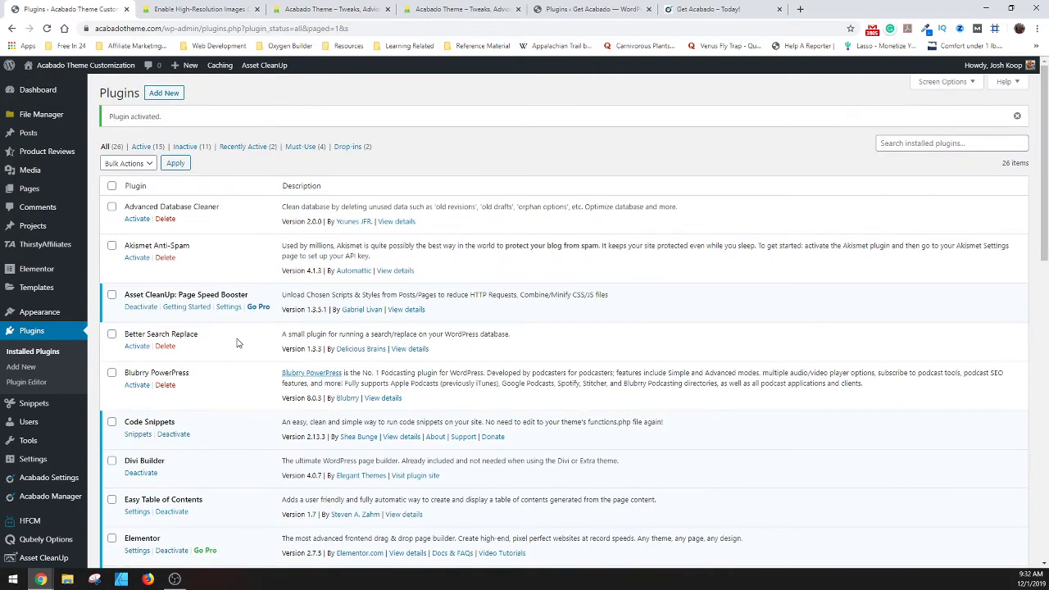
Open the Regenerate Thumbnails tool, turn off Keep existing for the Large size and save the settings
mouse_move(43, 463)
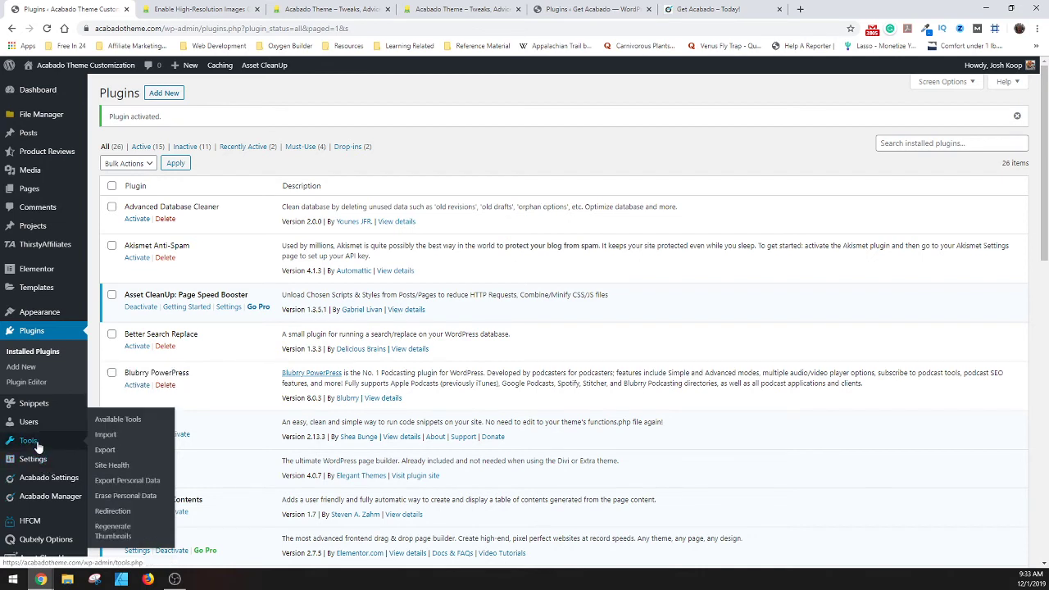
left_click(116, 531)
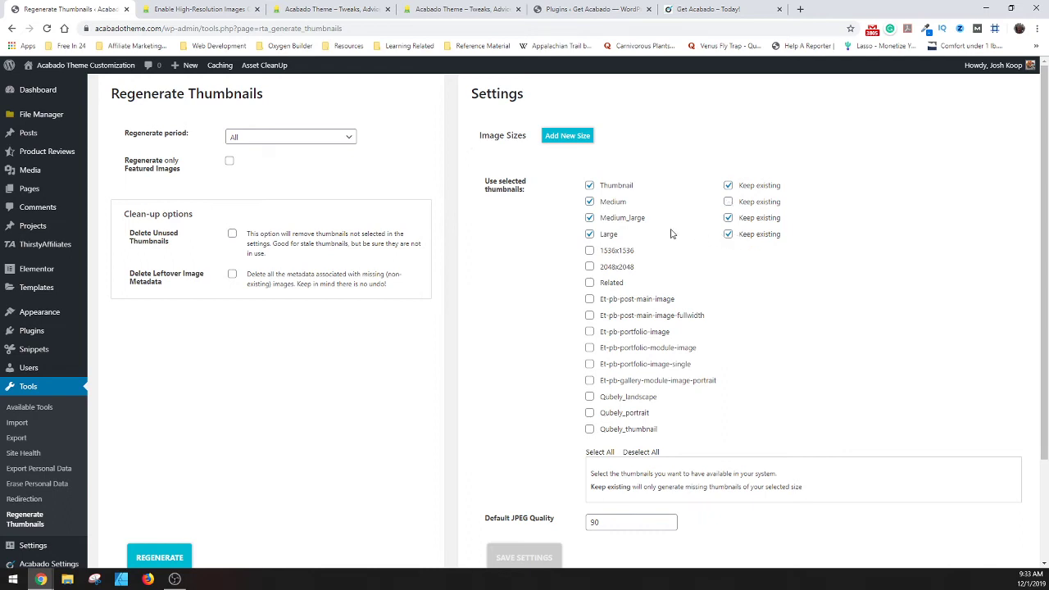
left_click(728, 234)
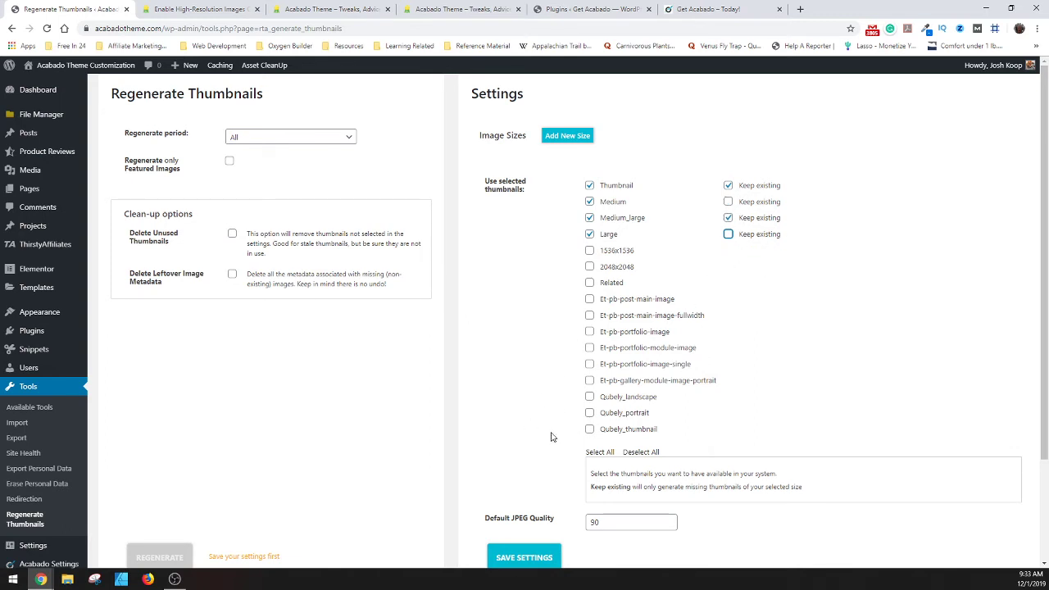
scroll(529, 443, "down", 2)
left_click(530, 449)
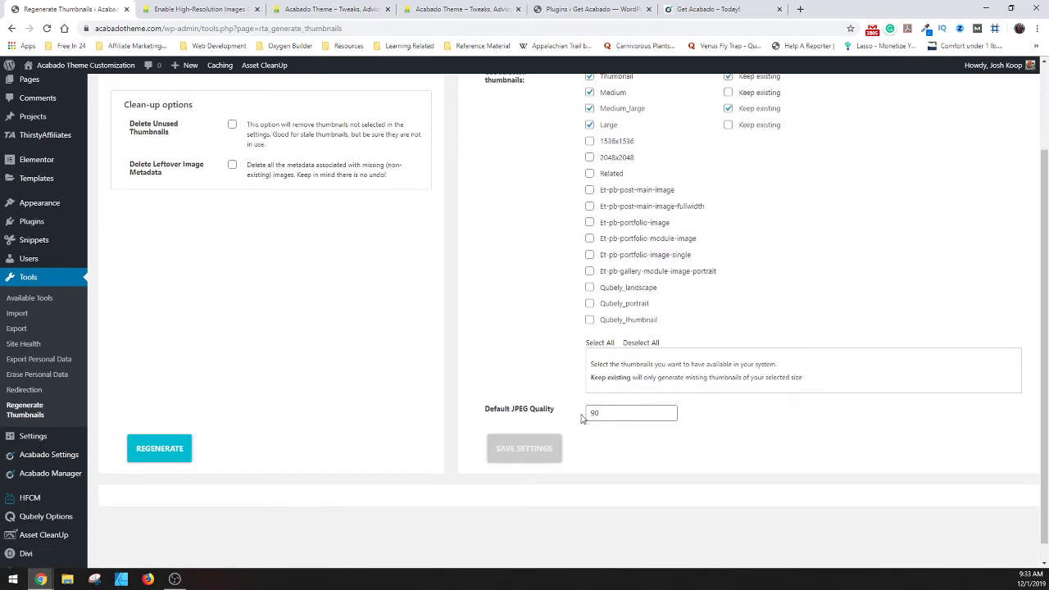
Start regenerating the thumbnails for all images and view the progress
left_click(170, 455)
scroll(336, 411, "down", 2)
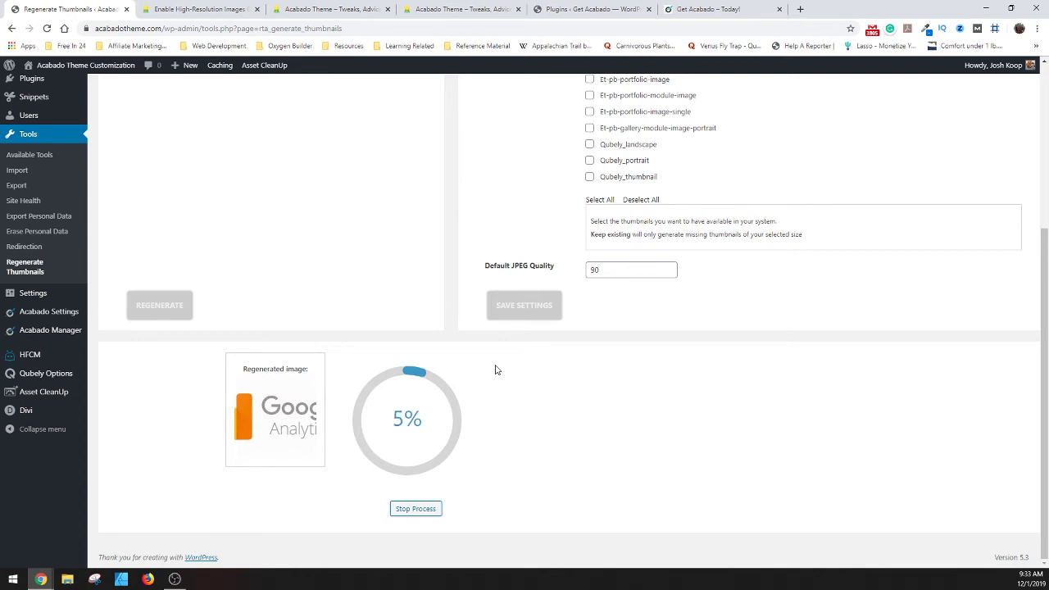
Review the high-resolution images article's instructions for modifying the medium image resolution and regenerating thumbnails at the new size
left_click(246, 9)
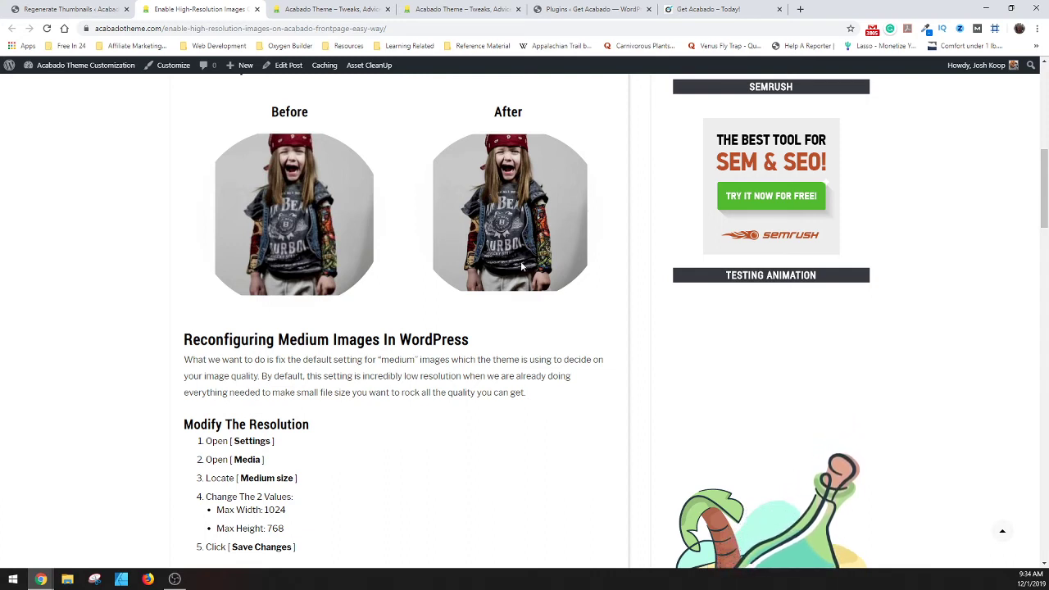
scroll(464, 291, "down", 2)
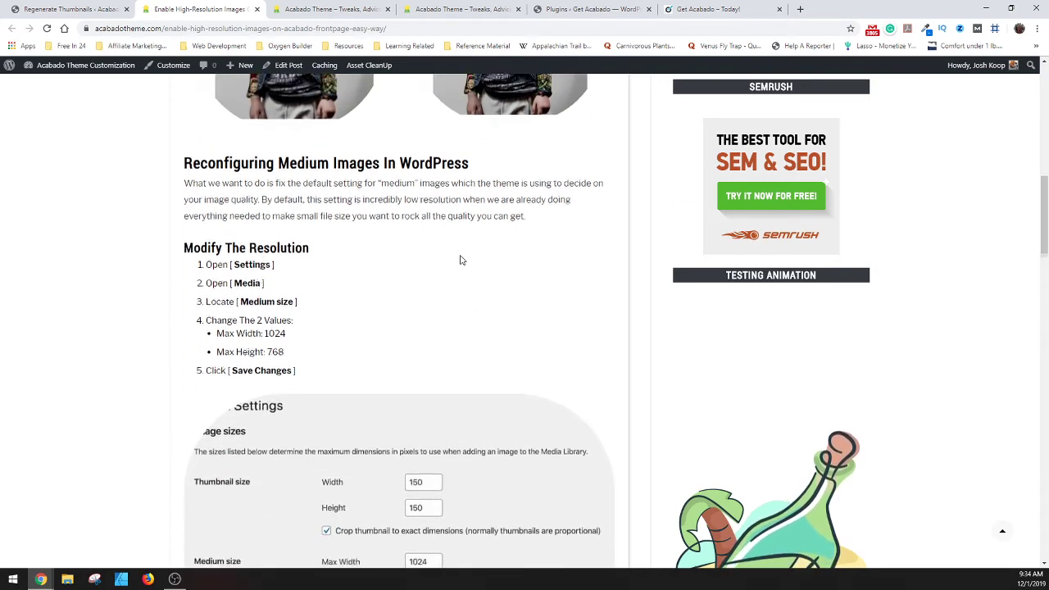
scroll(460, 260, "down", 4)
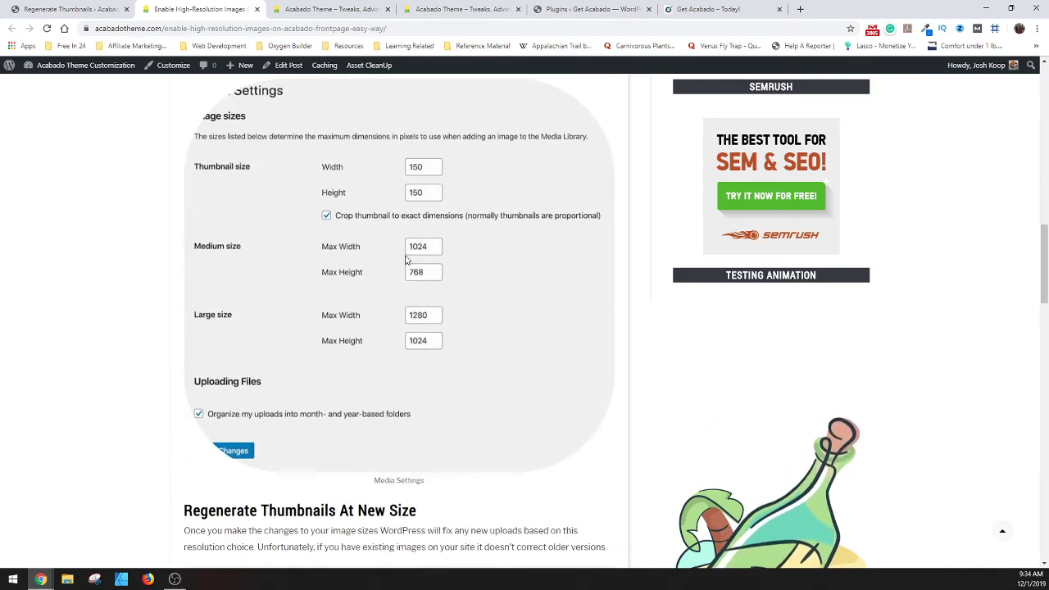
scroll(407, 259, "down", 1)
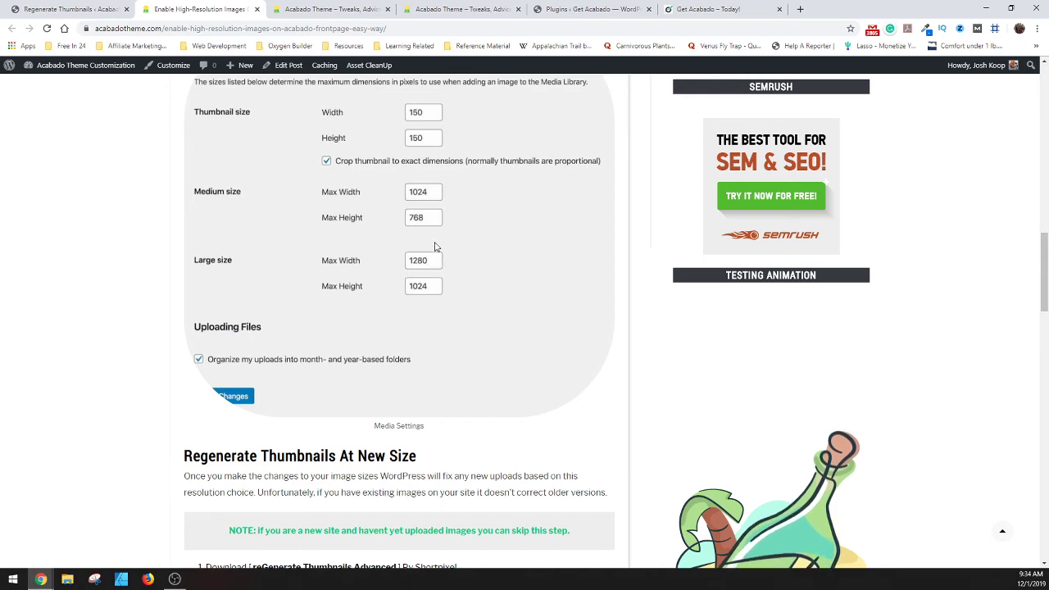
scroll(442, 260, "down", 3)
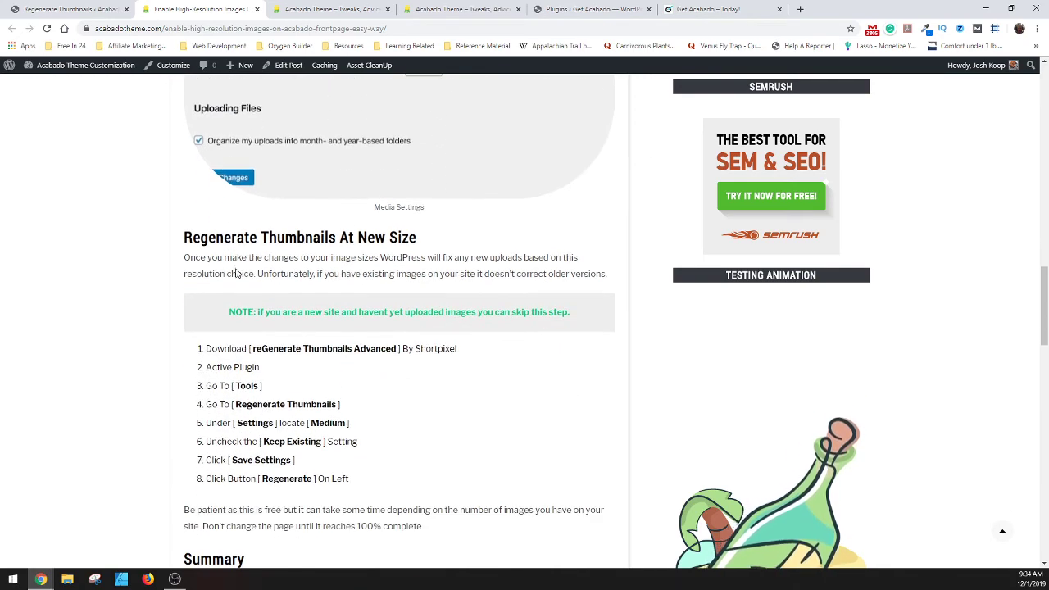
scroll(445, 292, "down", 2)
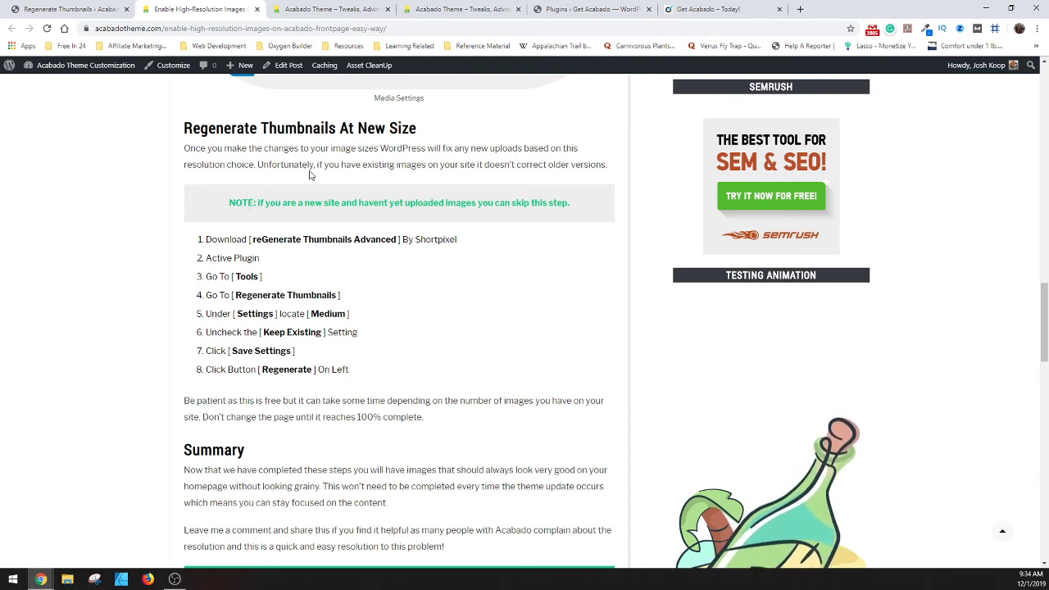
scroll(352, 205, "down", 1)
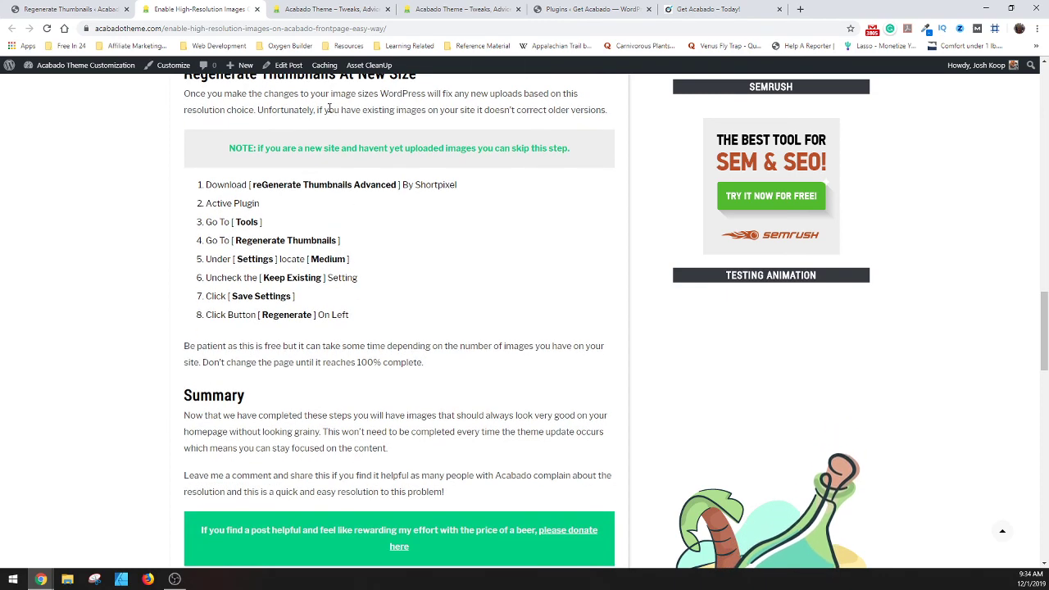
scroll(369, 176, "up", 2)
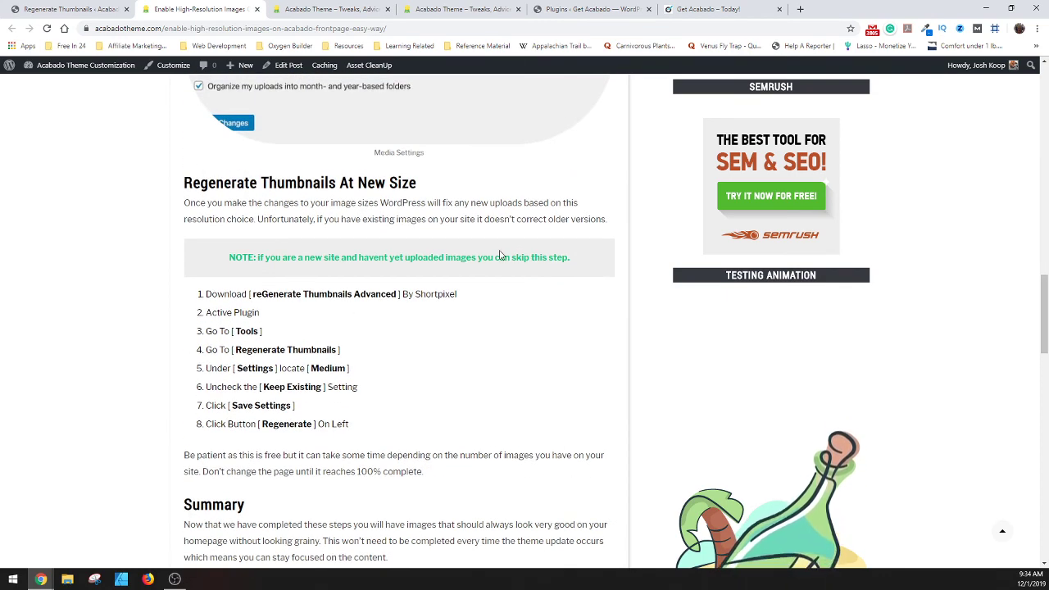
scroll(345, 163, "up", 3)
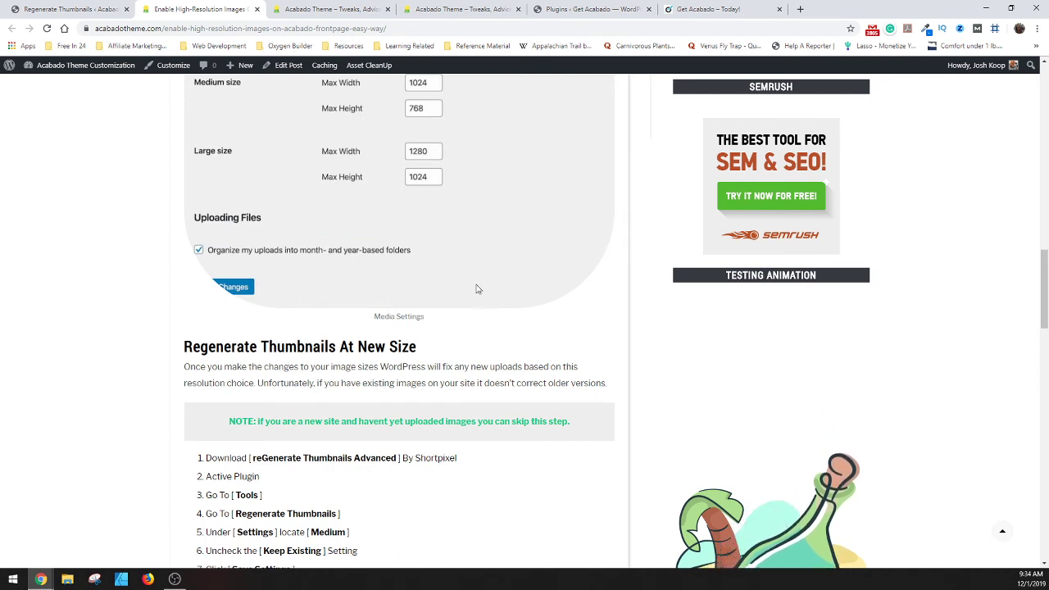
scroll(346, 328, "down", 1)
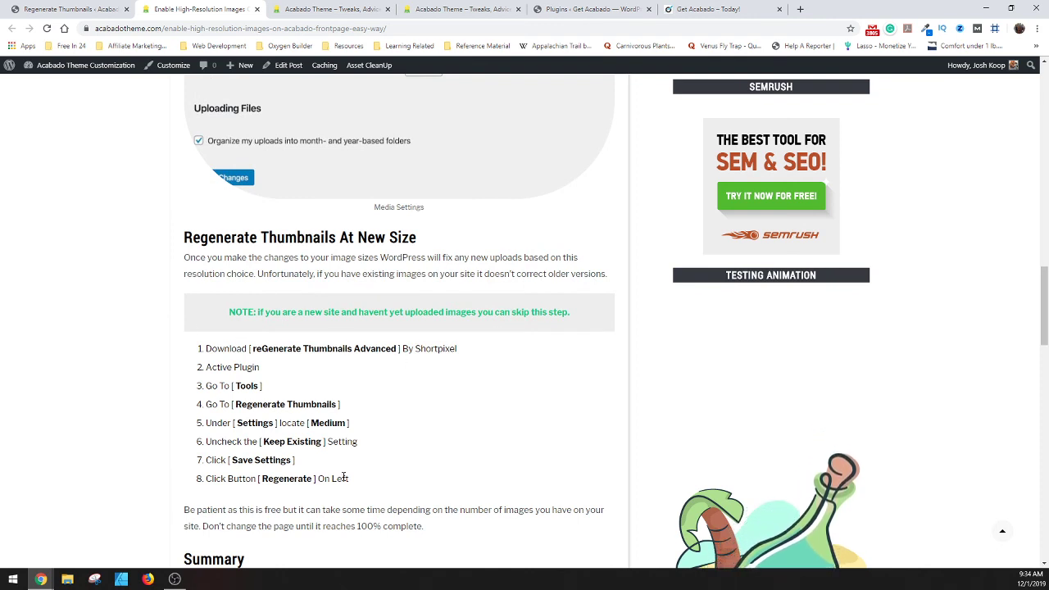
scroll(324, 473, "up", 1)
Check the thumbnail regeneration progress and view the recent post images on the site's front page
left_click(72, 9)
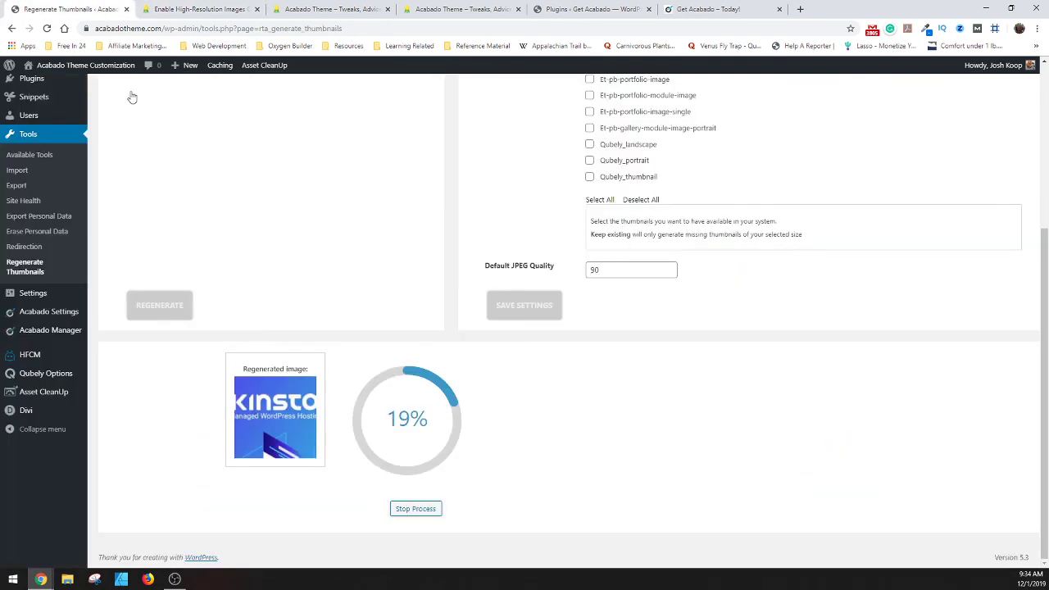
left_click(302, 9)
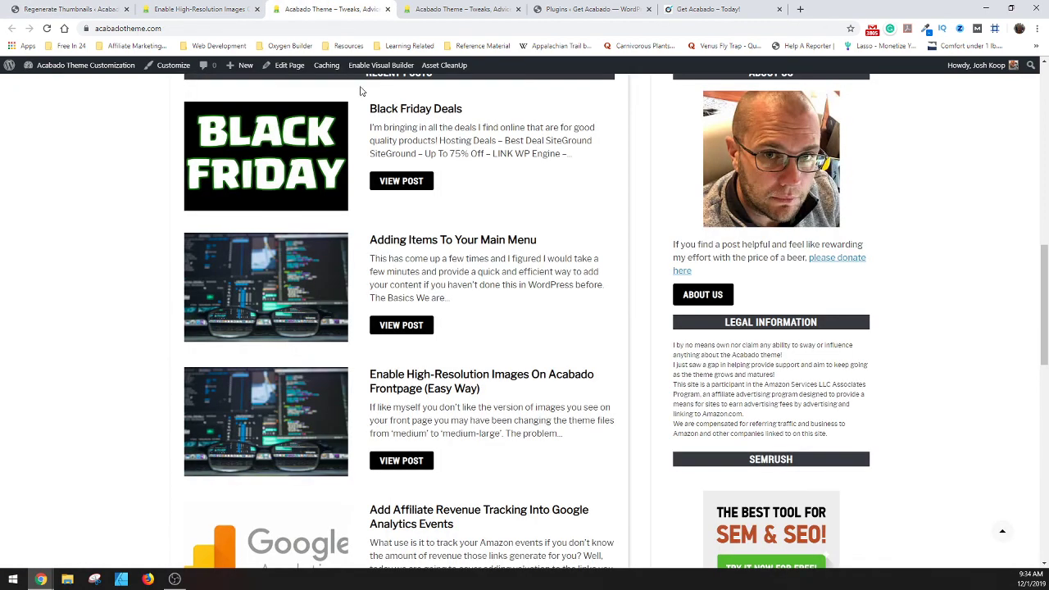